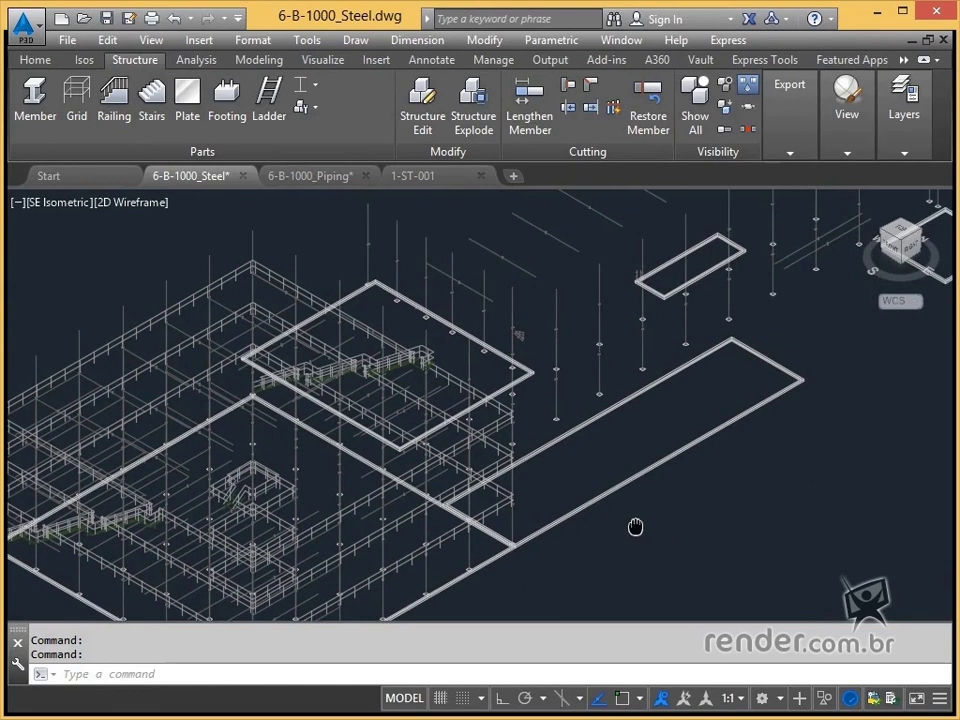
Examine the platforms, railings and slab outlines of the plant structure in the 6-B-1000_Steel drawing.
{"action": "scroll", "coordinate": [636, 514], "scroll_direction": "down", "scroll_amount": 2}
{"action": "mouse_move", "coordinate": [722, 489]}
{"action": "middle_mouse_down"}
{"action": "mouse_move", "coordinate": [591, 439]}
{"action": "mouse_move", "coordinate": [553, 461]}
{"action": "mouse_move", "coordinate": [508, 531]}
{"action": "mouse_move", "coordinate": [585, 484]}
{"action": "middle_mouse_up"}
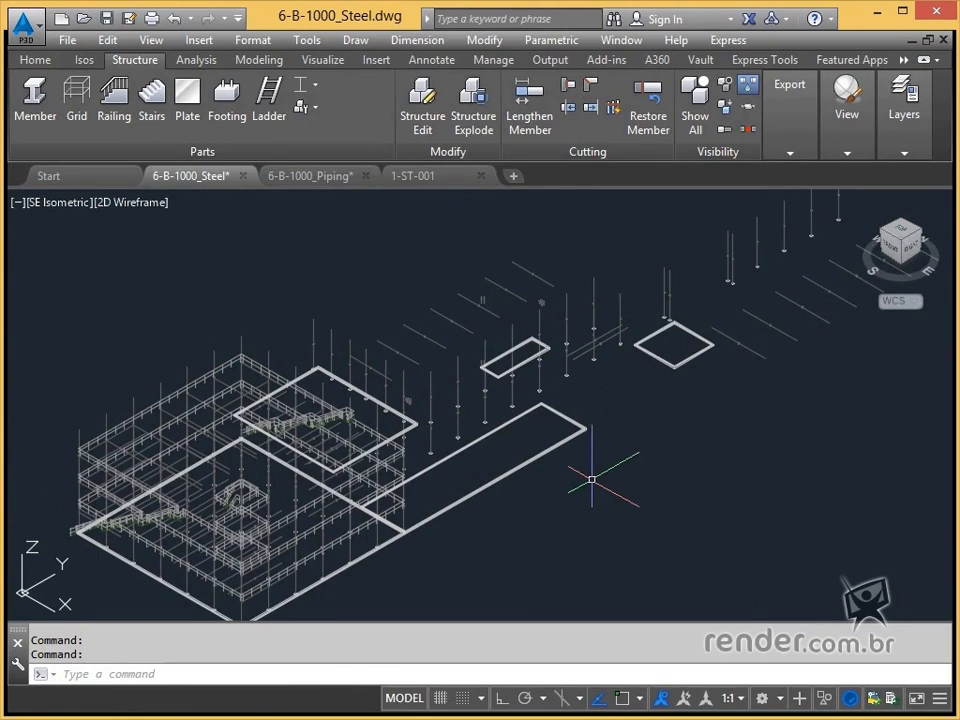
{"action": "middle_click_drag", "start_coordinate": [544, 508], "coordinate": [607, 474]}
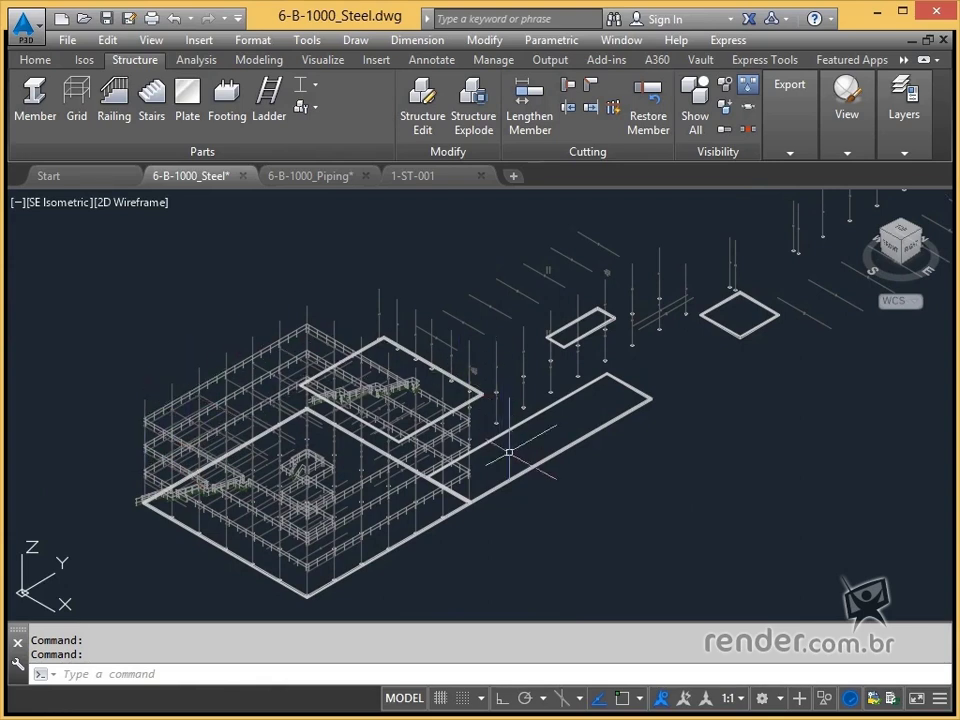
{"action": "middle_click_drag", "start_coordinate": [499, 519], "coordinate": [821, 581]}
{"action": "scroll", "coordinate": [472, 488], "scroll_direction": "up", "scroll_amount": 4}
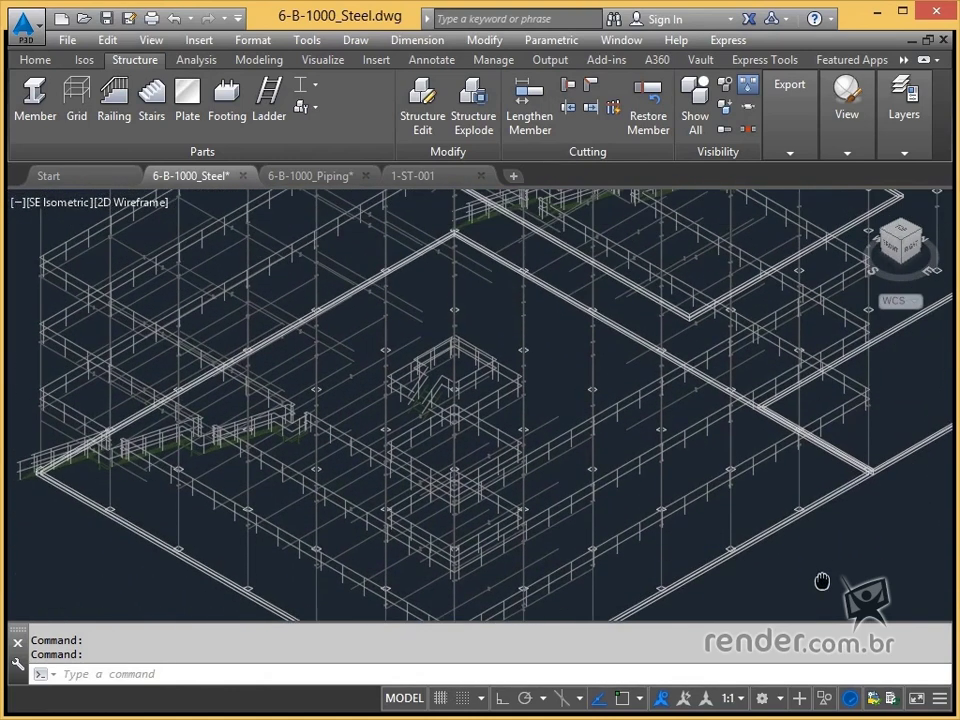
Switch to the 6-B-1000_Piping drawing and examine the equipment and piping together with the referenced steel structure.
{"action": "left_click", "coordinate": [309, 186]}
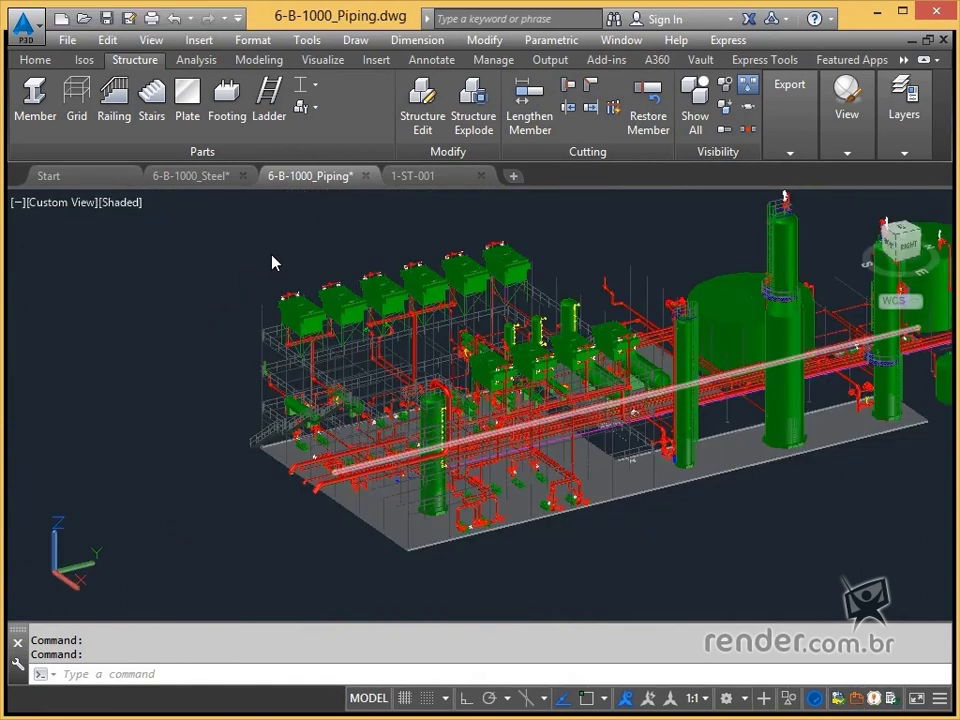
{"action": "middle_click_drag", "start_coordinate": [253, 272], "coordinate": [205, 281]}
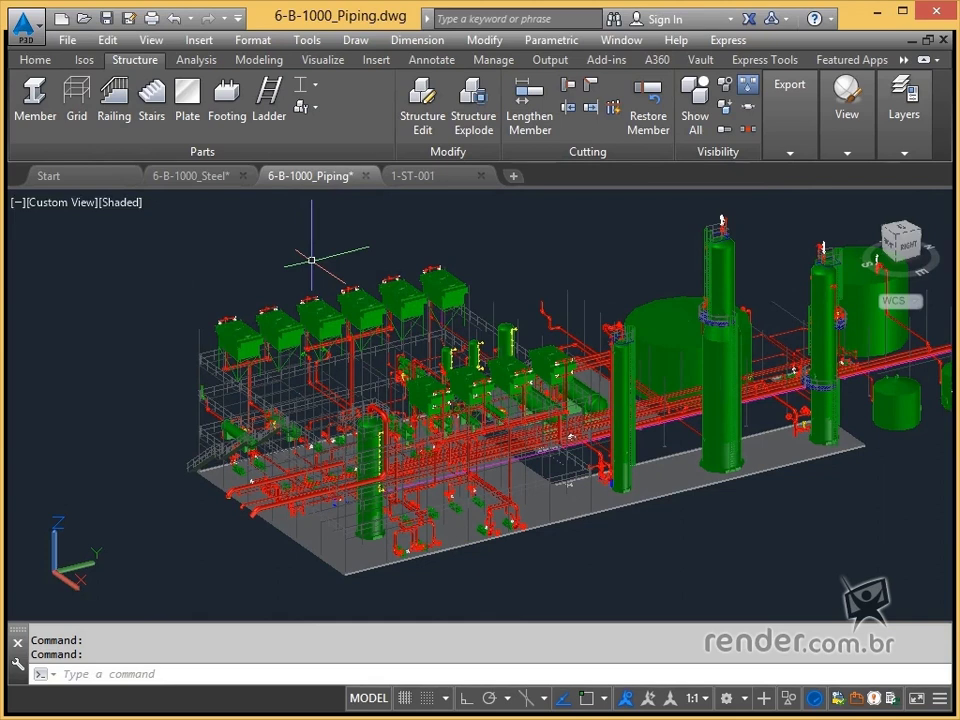
{"action": "middle_click_drag", "start_coordinate": [591, 242], "coordinate": [396, 275]}
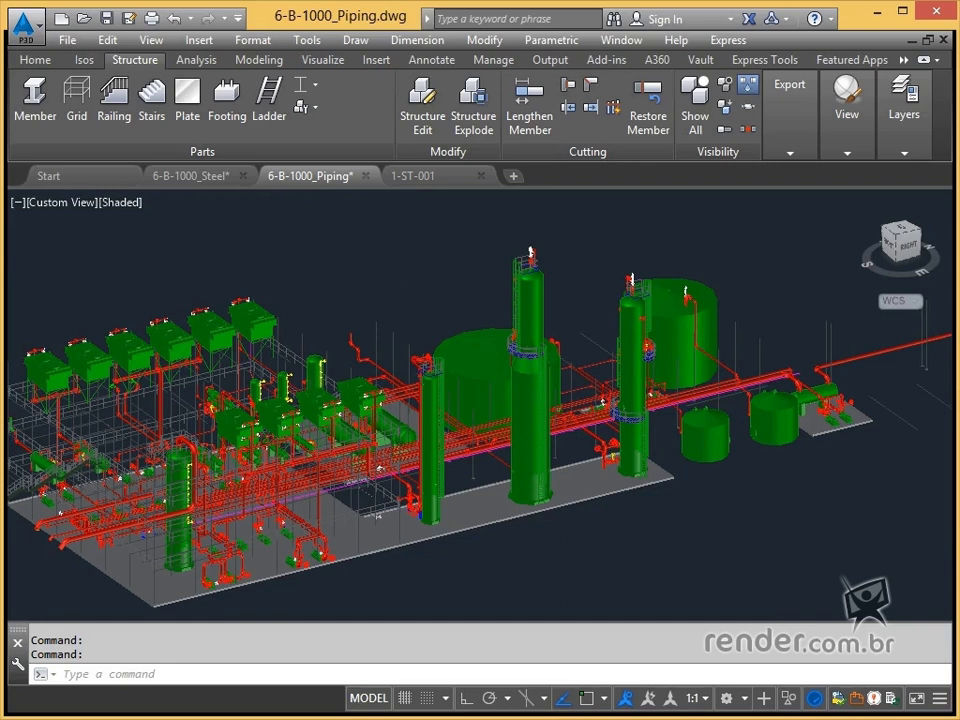
{"action": "scroll", "coordinate": [407, 247], "scroll_direction": "down", "scroll_amount": 2}
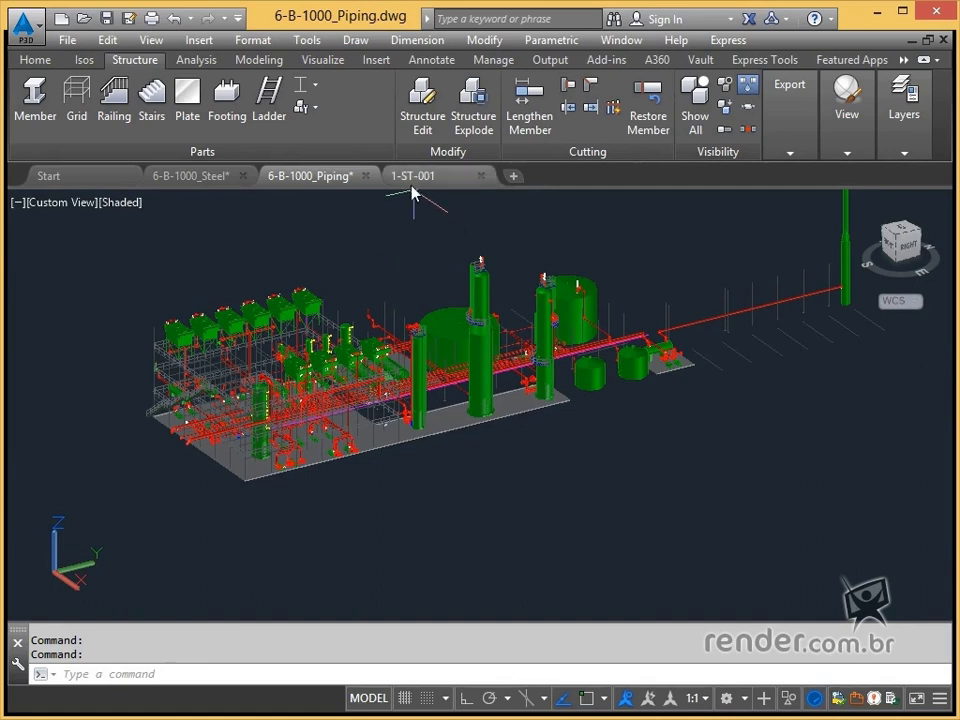
Return to the 6-B-1000_Steel drawing and review the overall layout of its structural members.
{"action": "left_click", "coordinate": [215, 177]}
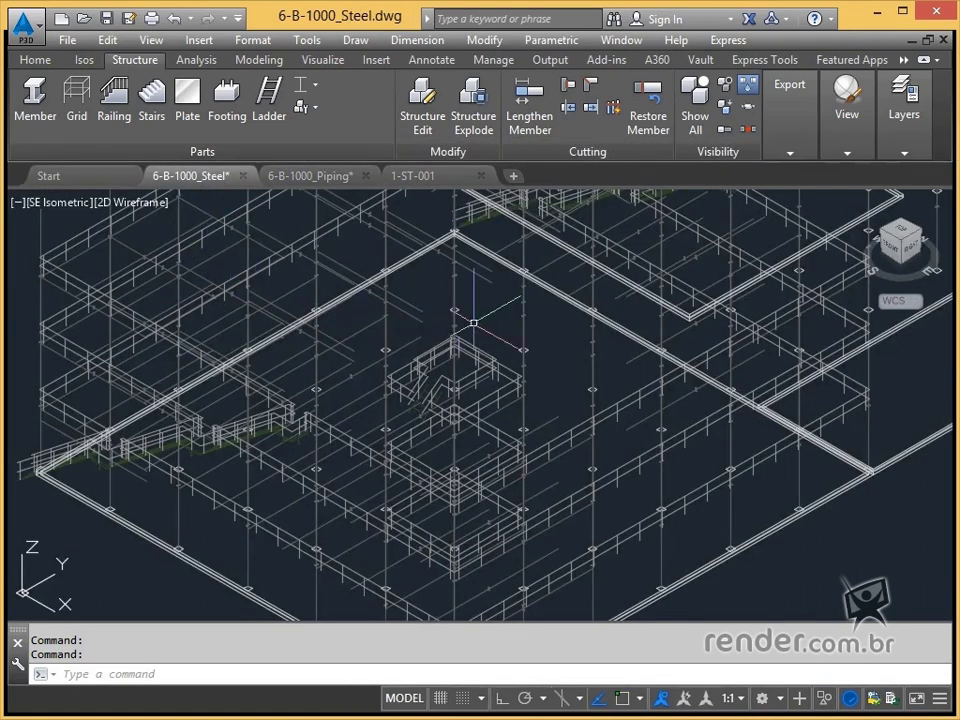
{"action": "middle_click_drag", "start_coordinate": [555, 328], "coordinate": [677, 420]}
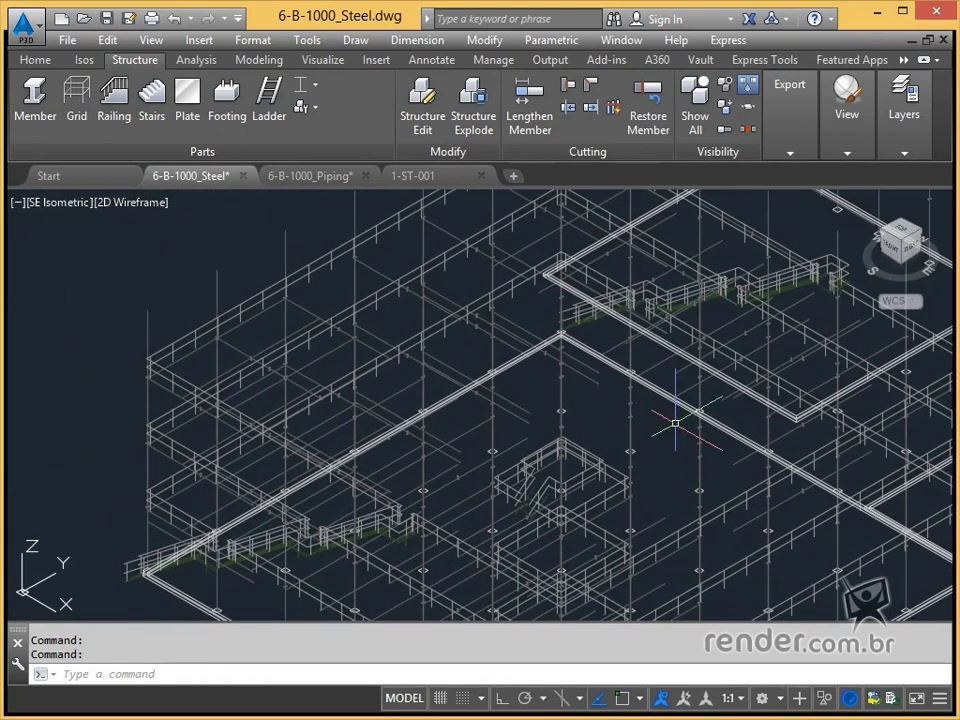
{"action": "scroll", "coordinate": [458, 378], "scroll_direction": "down", "scroll_amount": 7}
{"action": "middle_click_drag", "start_coordinate": [572, 364], "coordinate": [466, 391]}
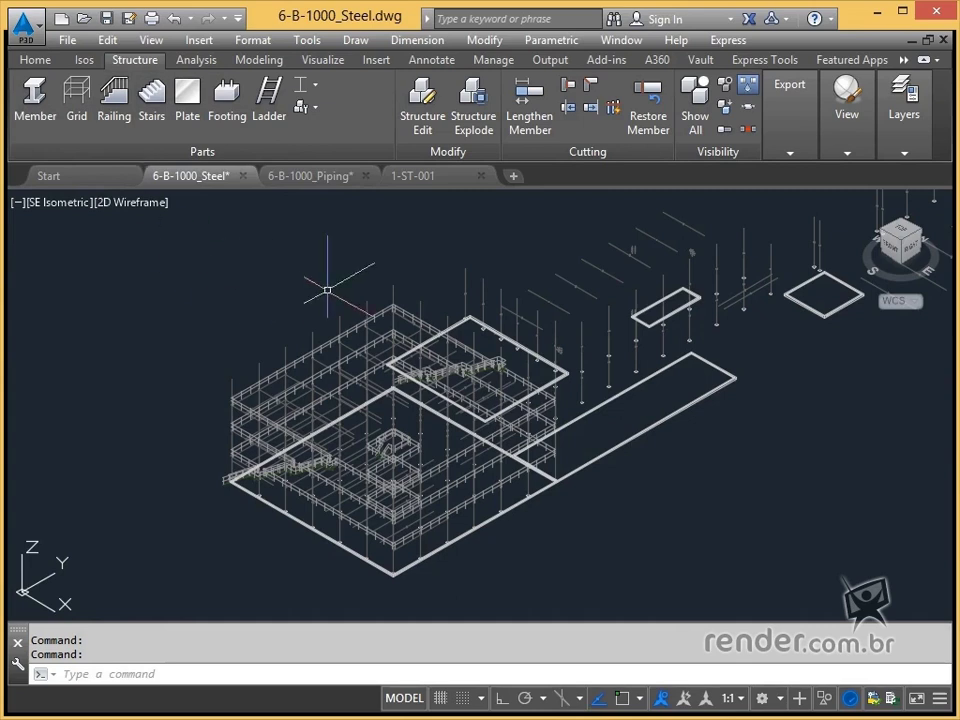
{"action": "middle_click_drag", "start_coordinate": [390, 249], "coordinate": [304, 246]}
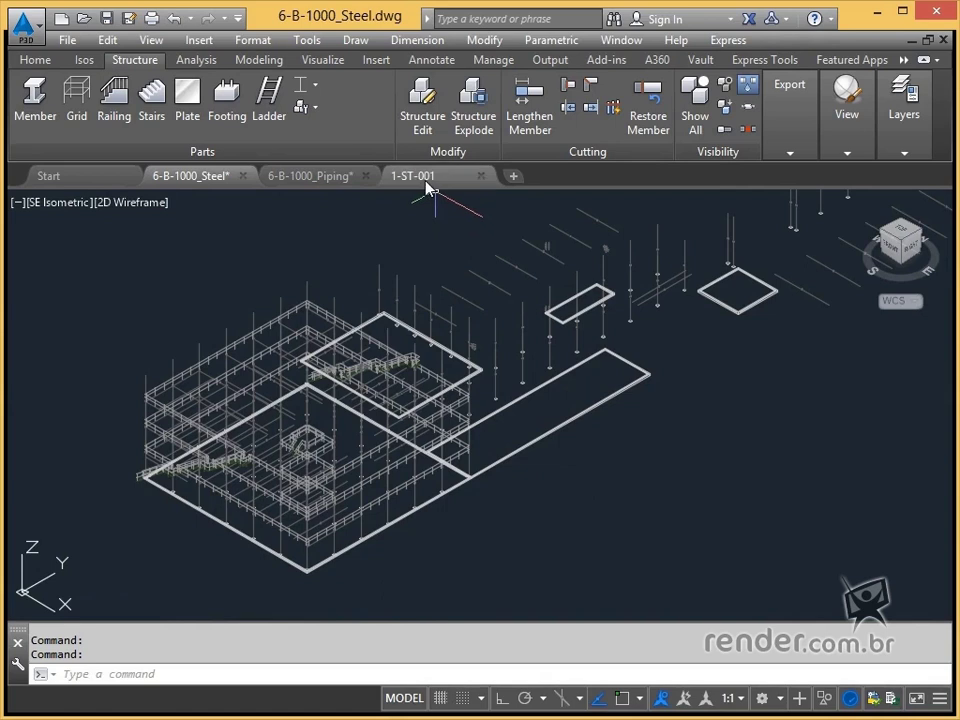
Review the axis, row and platform settings for creating a structural grid, and close them without creating one.
{"action": "left_click", "coordinate": [81, 118]}
{"action": "mouse_move", "coordinate": [397, 250]}
{"action": "left_mouse_down"}
{"action": "mouse_move", "coordinate": [363, 261]}
{"action": "mouse_move", "coordinate": [399, 258]}
{"action": "left_mouse_up"}
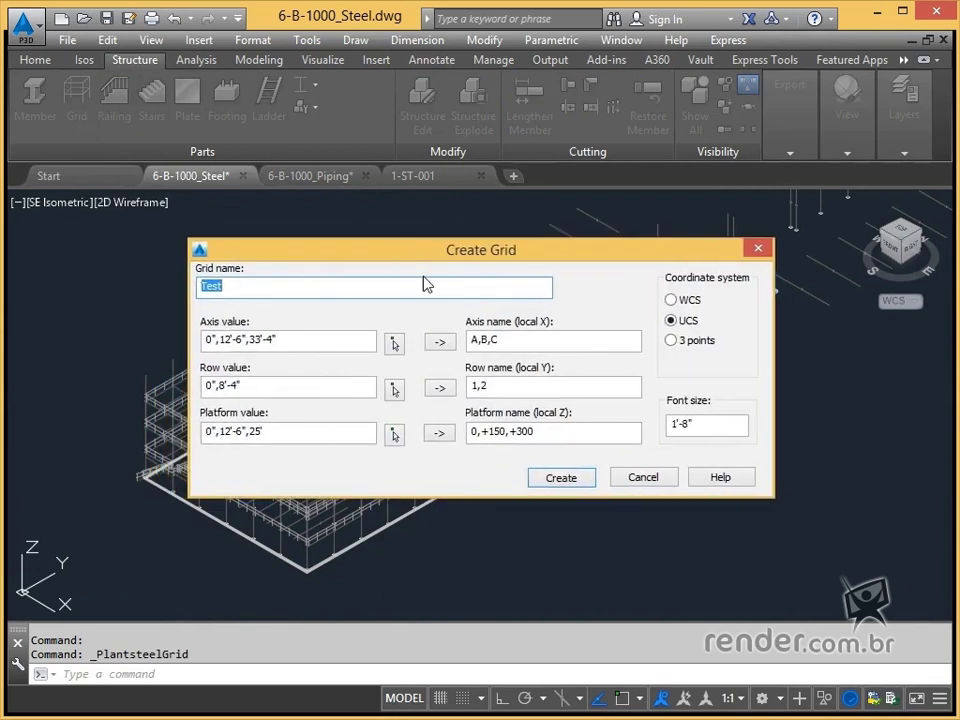
{"action": "left_click", "coordinate": [661, 481]}
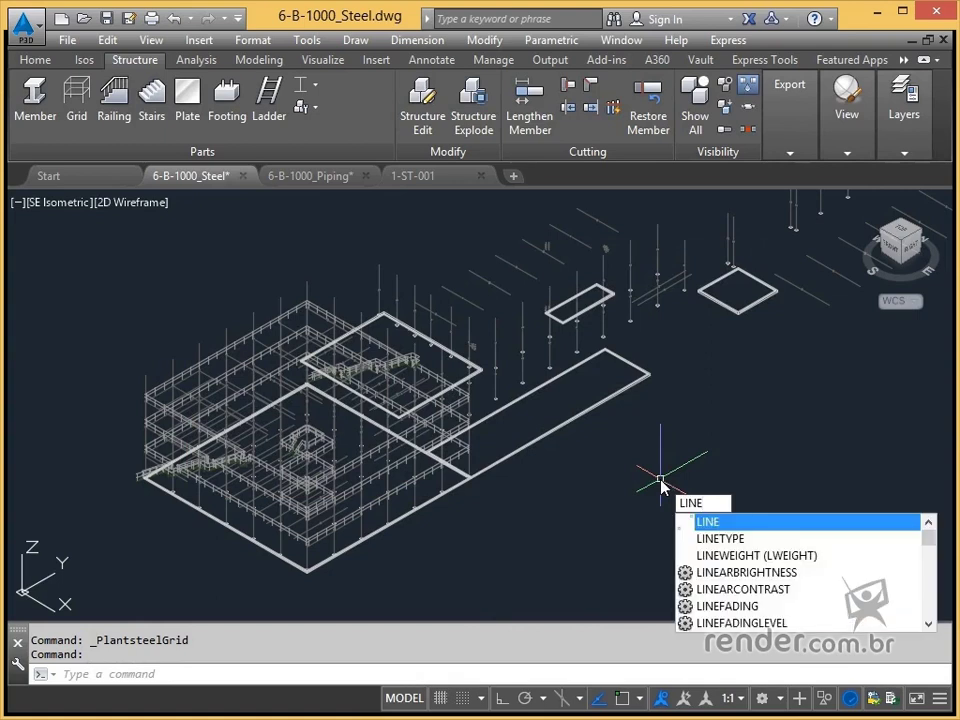
{"action": "key", "text": "Return"}
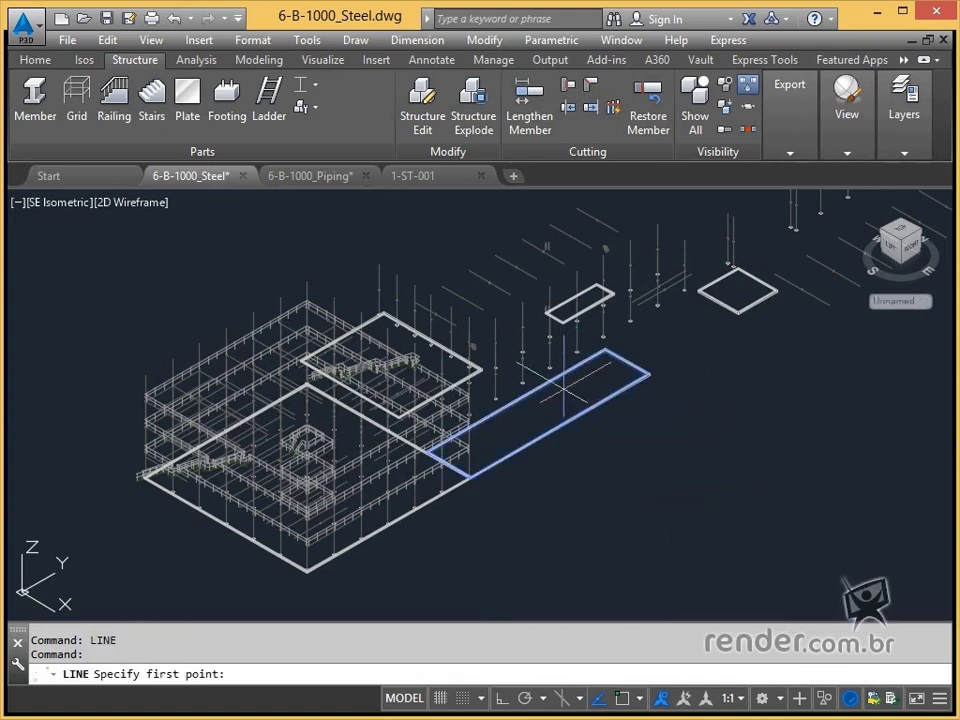
{"action": "left_click", "coordinate": [681, 511]}
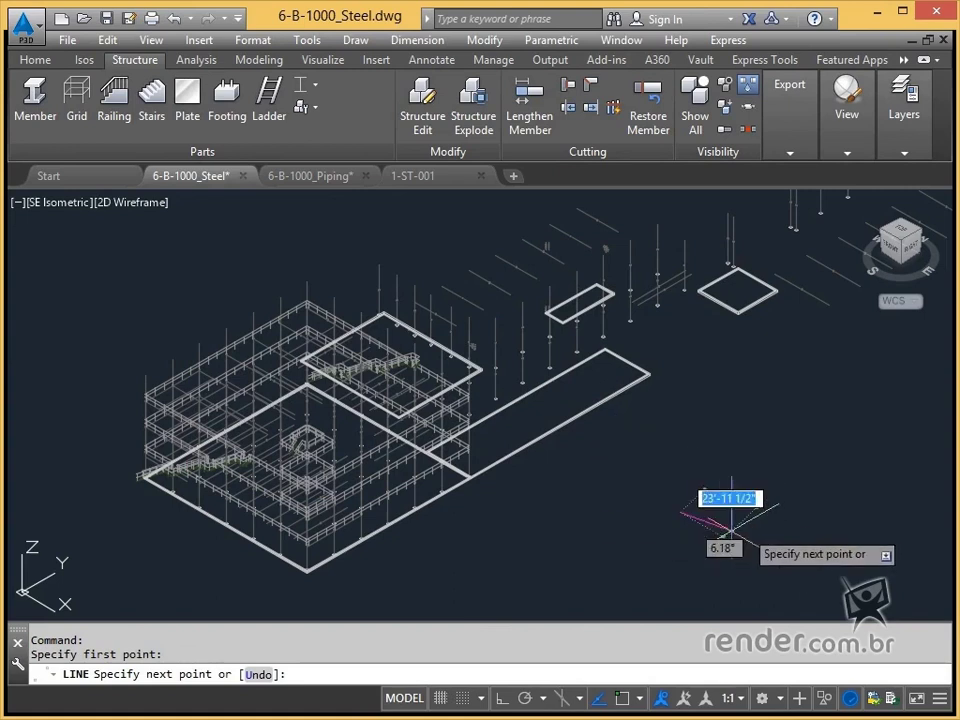
{"action": "key", "text": "Escape"}
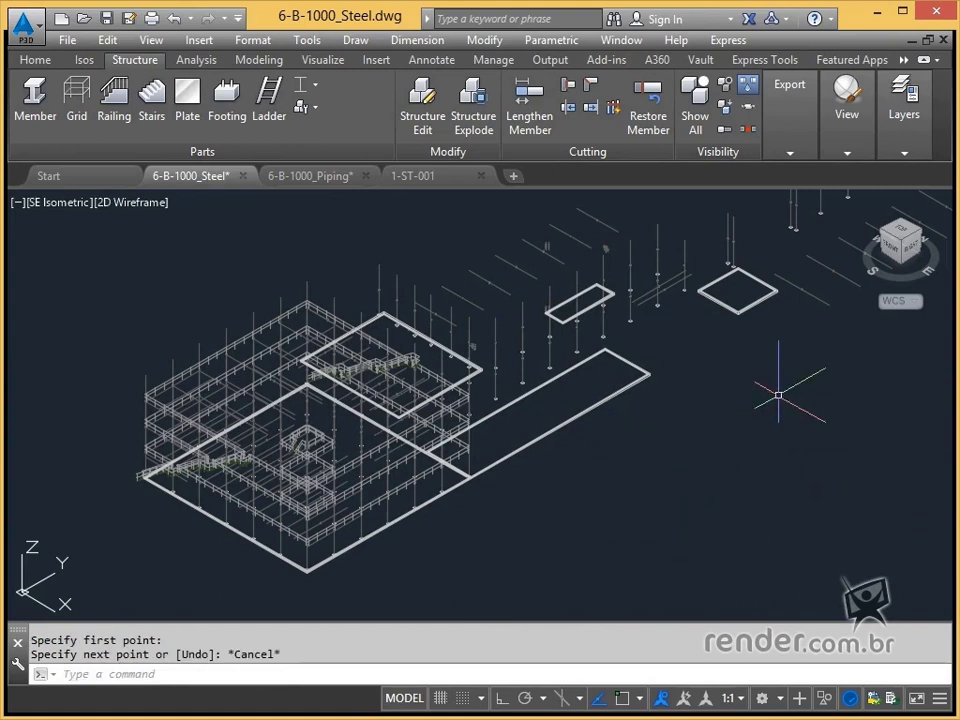
Switch to the 1-ST-001 drawing and examine its grid, railings, stairs and ladder.
{"action": "left_click", "coordinate": [432, 178]}
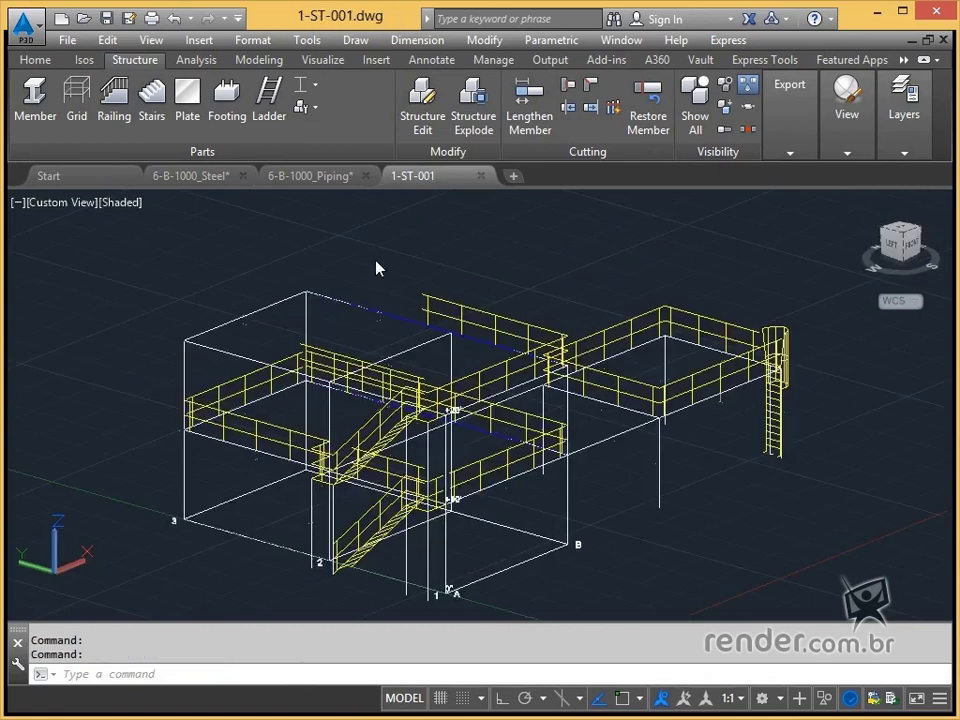
{"action": "mouse_move", "coordinate": [617, 444]}
{"action": "middle_mouse_down"}
{"action": "mouse_move", "coordinate": [615, 396]}
{"action": "mouse_move", "coordinate": [476, 401]}
{"action": "mouse_move", "coordinate": [594, 418]}
{"action": "mouse_move", "coordinate": [733, 386]}
{"action": "mouse_move", "coordinate": [709, 406]}
{"action": "mouse_move", "coordinate": [619, 414]}
{"action": "mouse_move", "coordinate": [624, 392]}
{"action": "middle_mouse_up"}
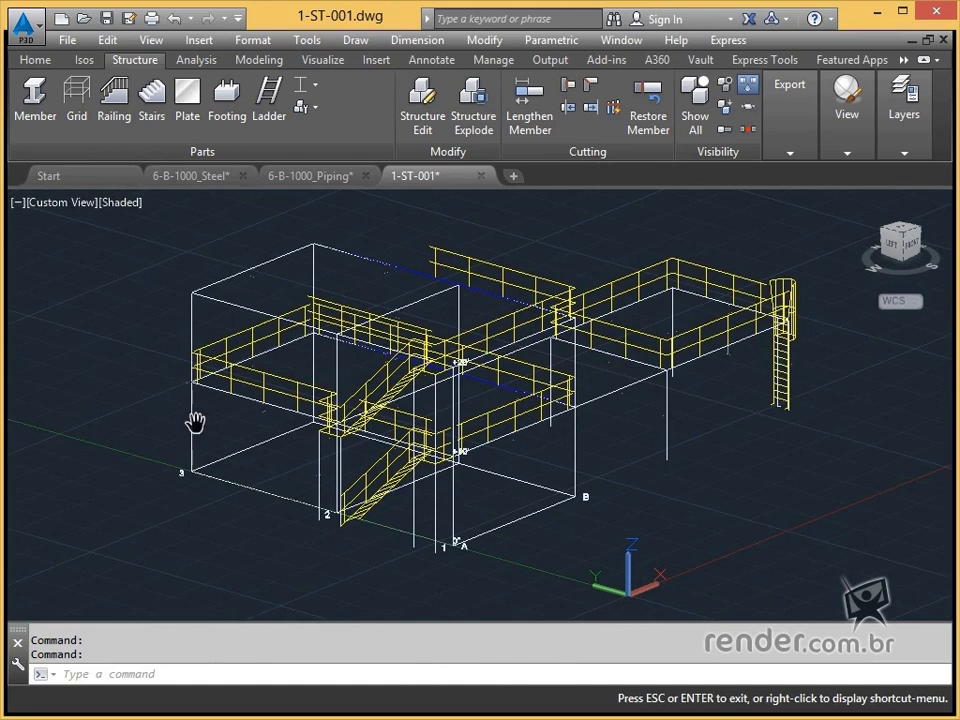
{"action": "key", "text": "Escape"}
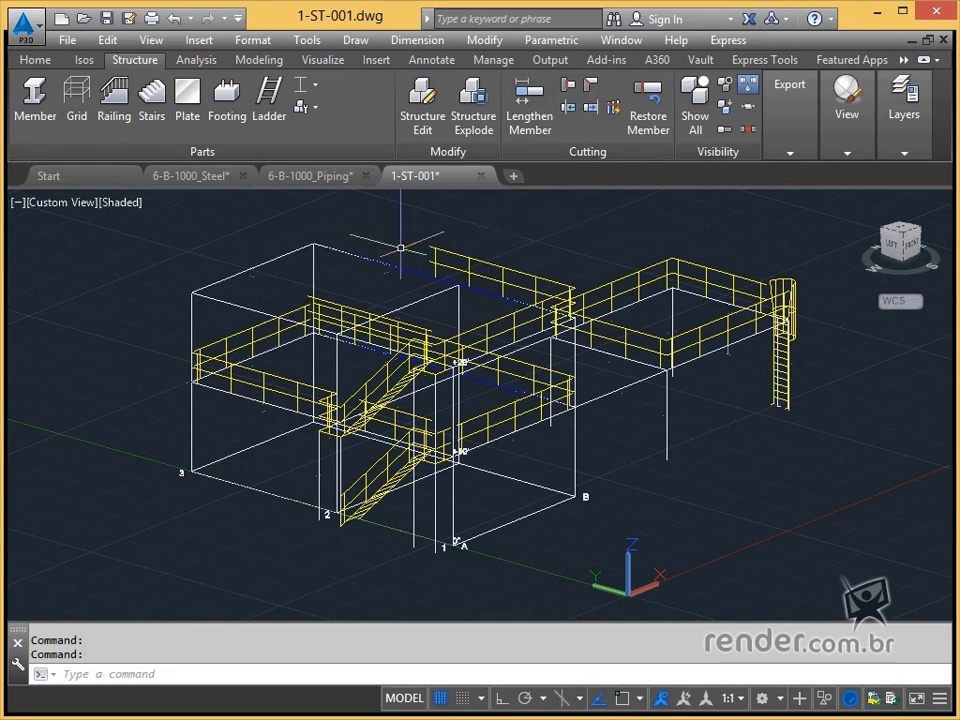
{"action": "mouse_move", "coordinate": [412, 289]}
{"action": "middle_mouse_down"}
{"action": "mouse_move", "coordinate": [369, 283]}
{"action": "mouse_move", "coordinate": [205, 342]}
{"action": "mouse_move", "coordinate": [268, 311]}
{"action": "mouse_move", "coordinate": [424, 287]}
{"action": "middle_mouse_up"}
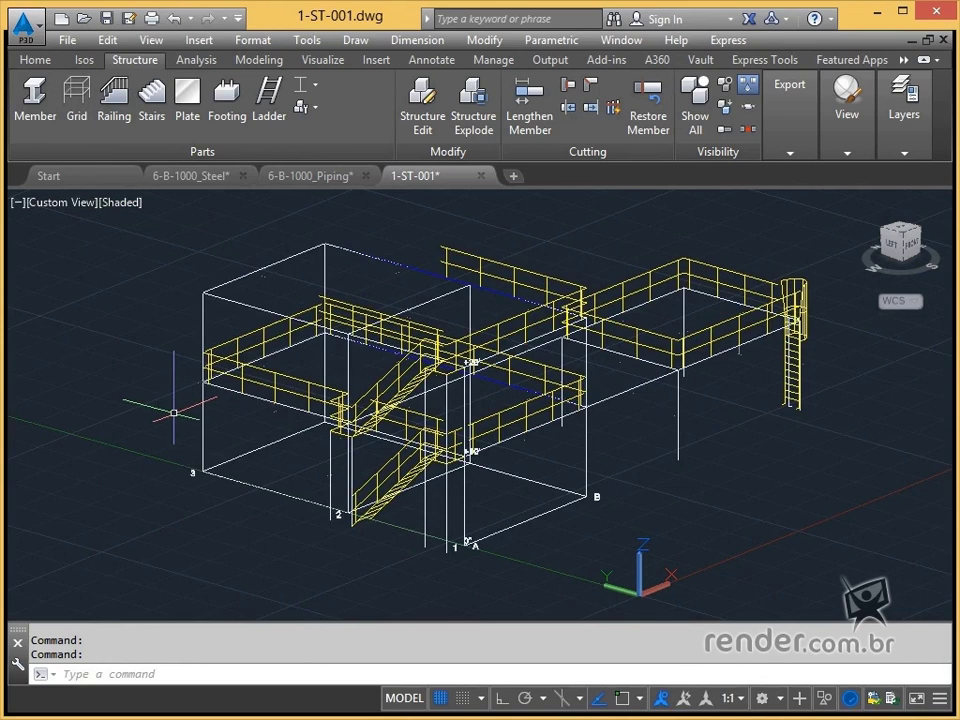
Draw a short line outward from the grid's upper corner above row 3 with the Line command.
{"action": "type", "text": "line"}
{"action": "key", "text": "Return"}
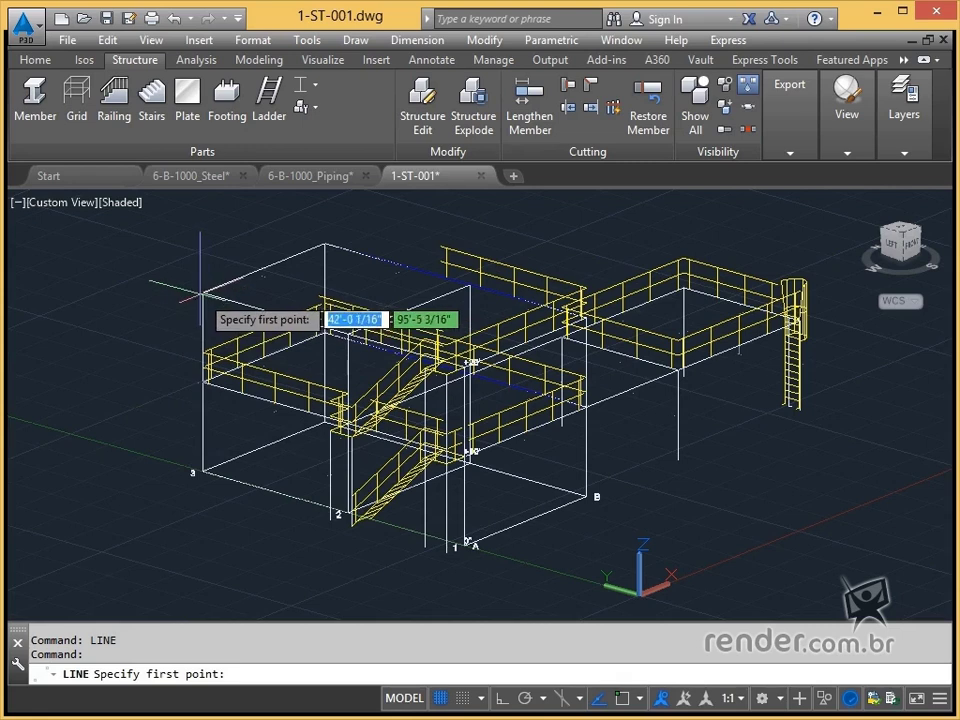
{"action": "left_click", "coordinate": [202, 292]}
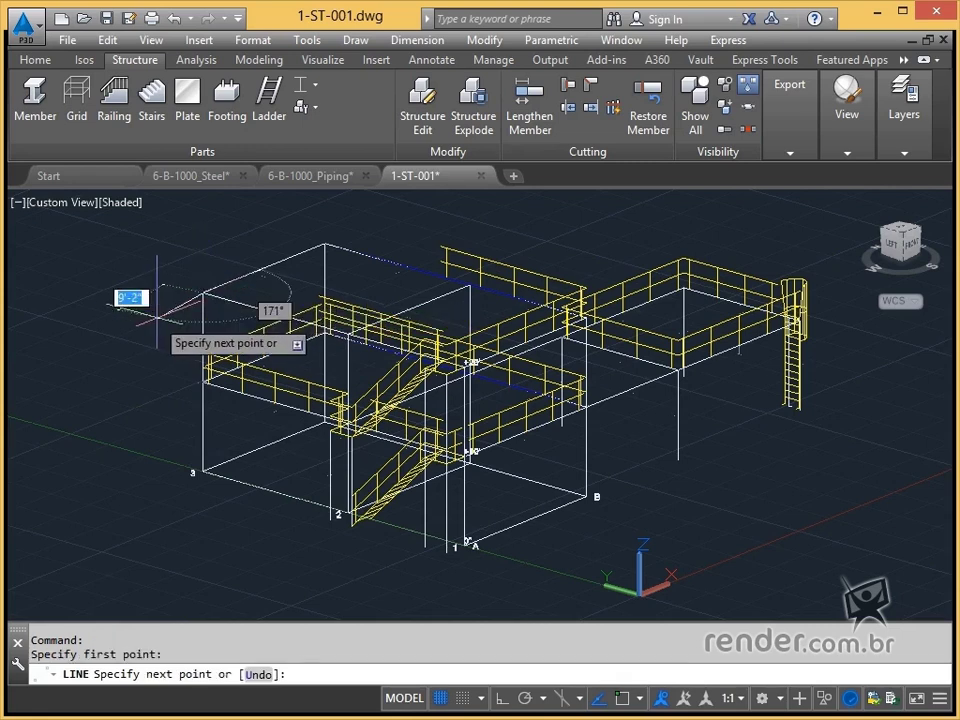
{"action": "left_click", "coordinate": [146, 313]}
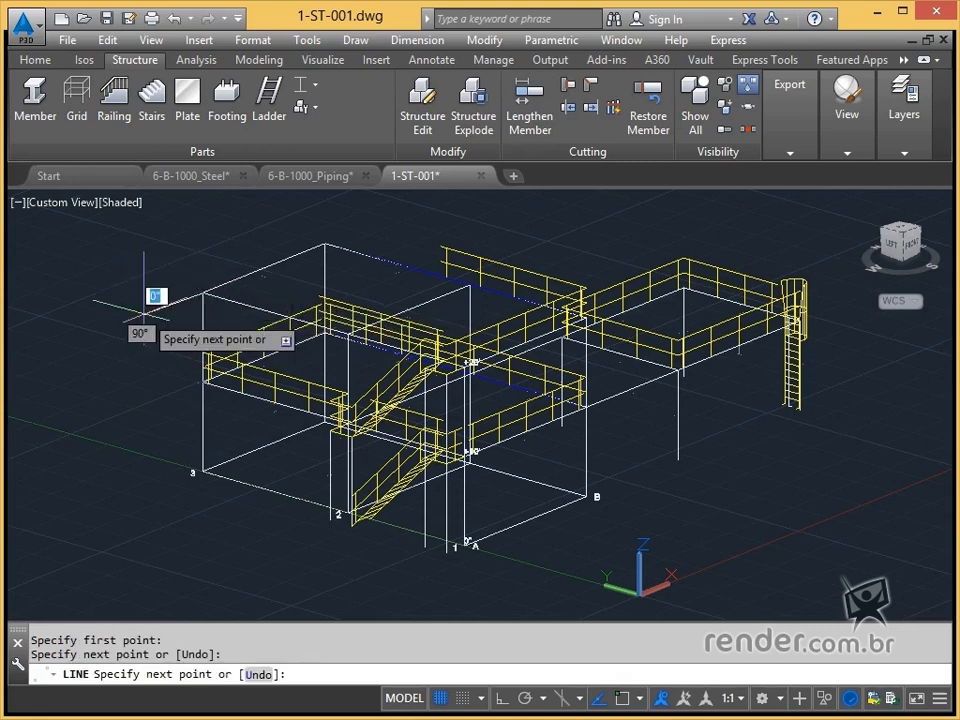
{"action": "key", "text": "Escape"}
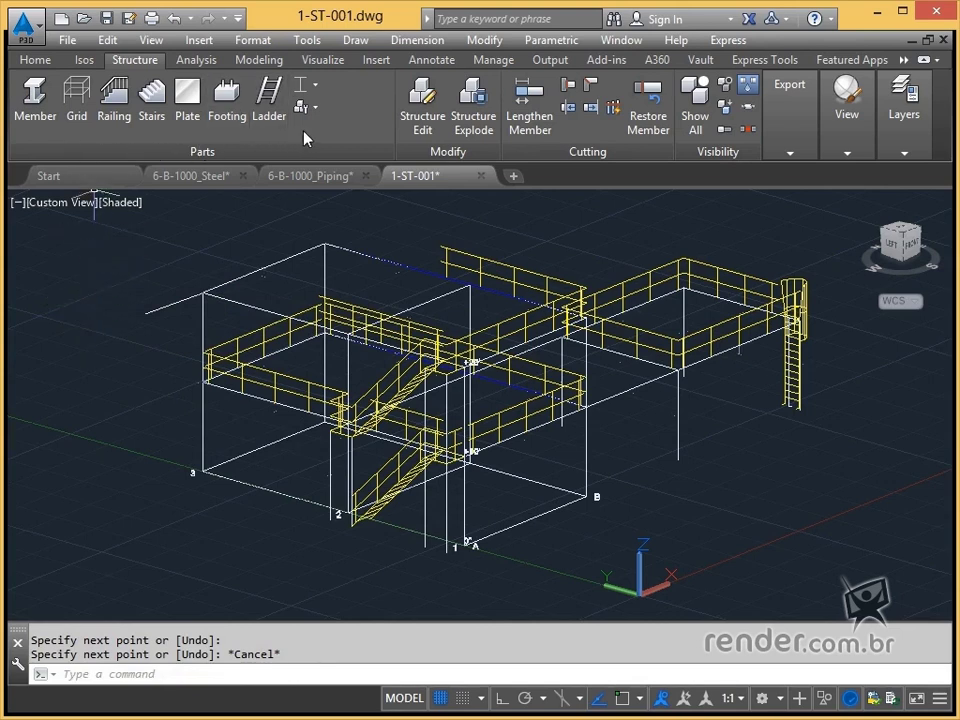
{"action": "key", "text": "Escape"}
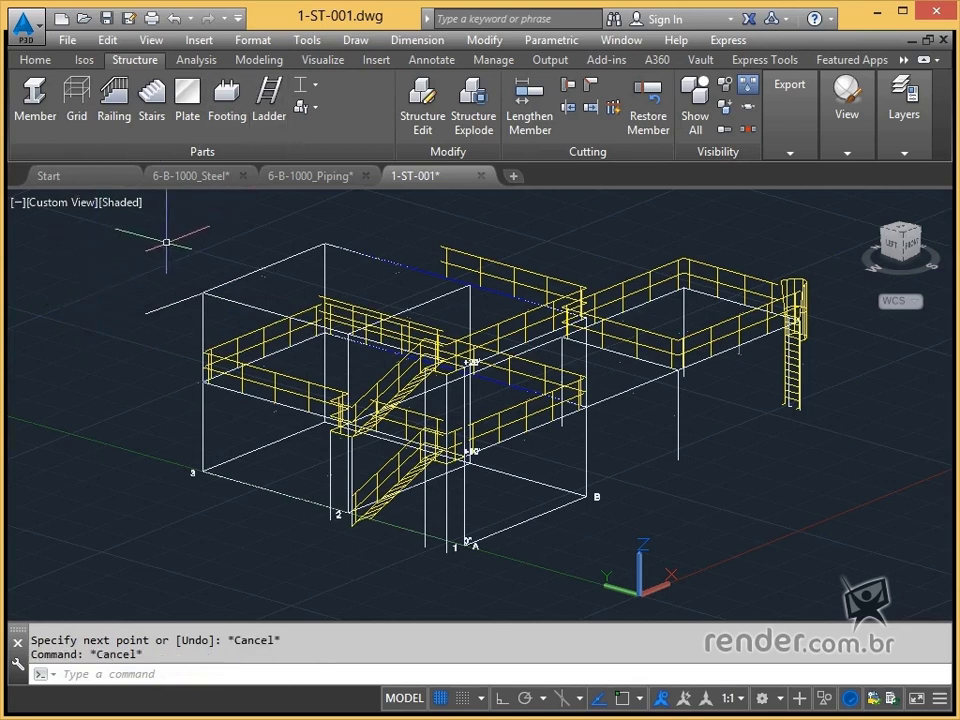
Erase the short line extending from the grid's upper corner above row 3.
{"action": "left_click", "coordinate": [166, 274]}
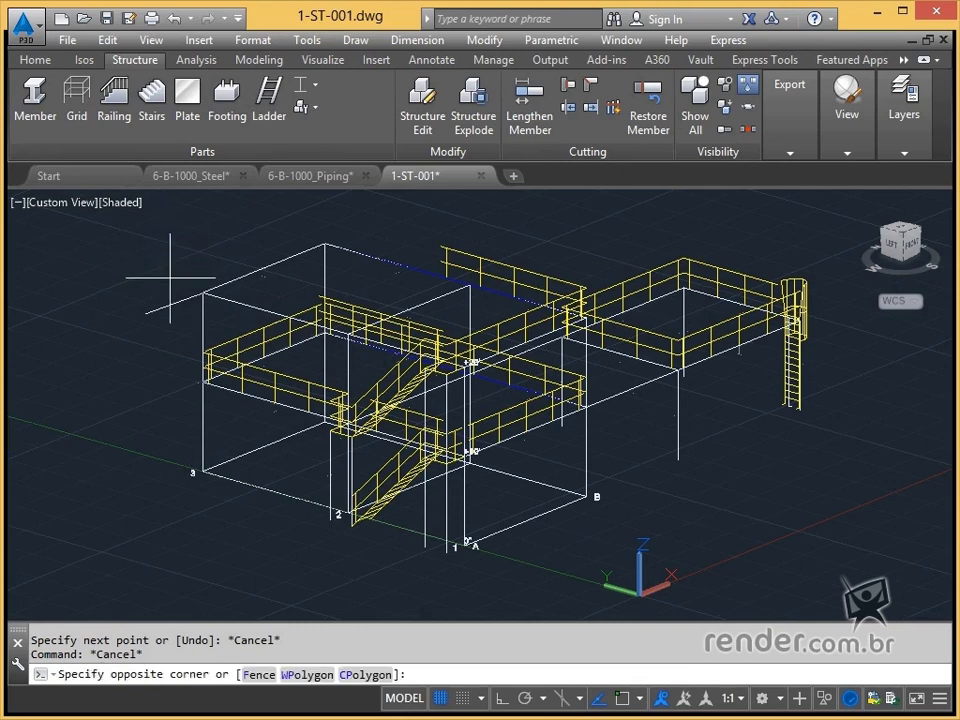
{"action": "left_click", "coordinate": [140, 344]}
{"action": "key", "text": "Delete"}
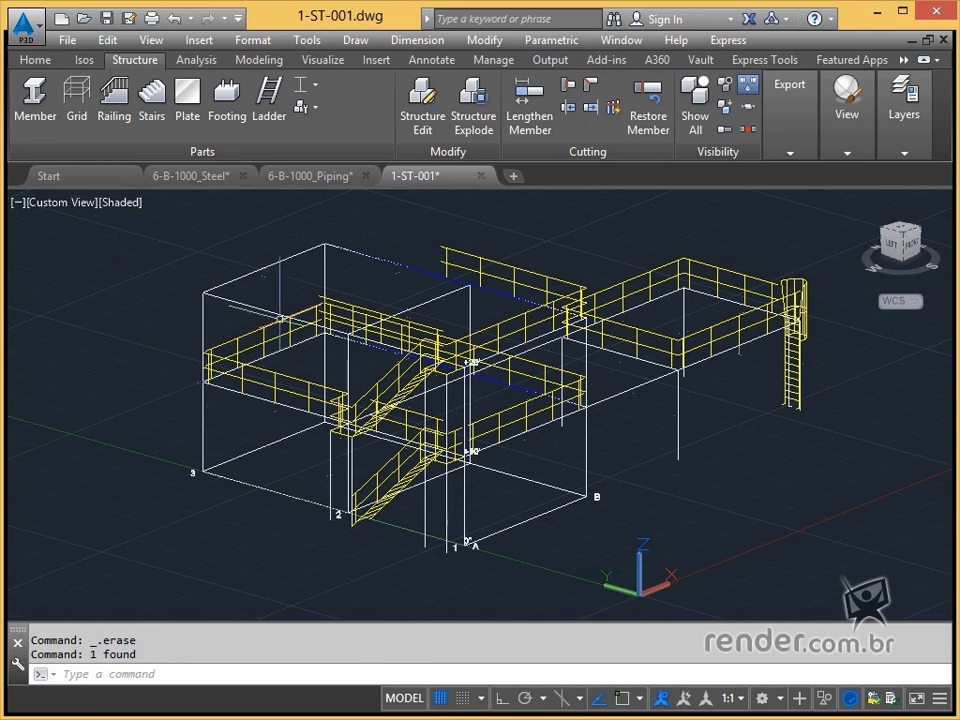
{"action": "middle_click_drag", "start_coordinate": [383, 275], "coordinate": [292, 290]}
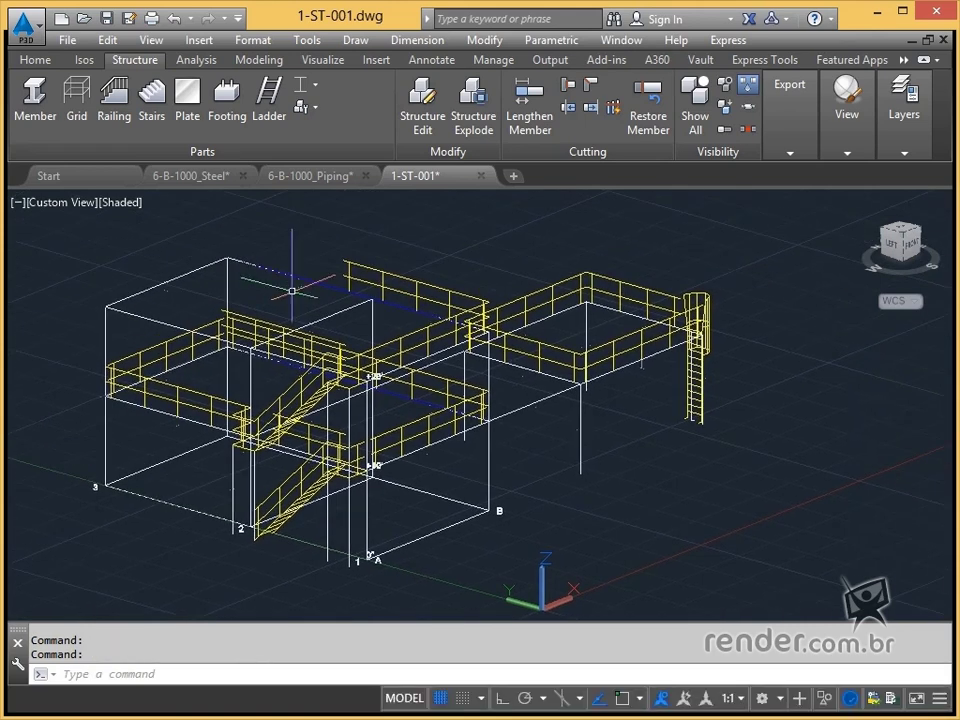